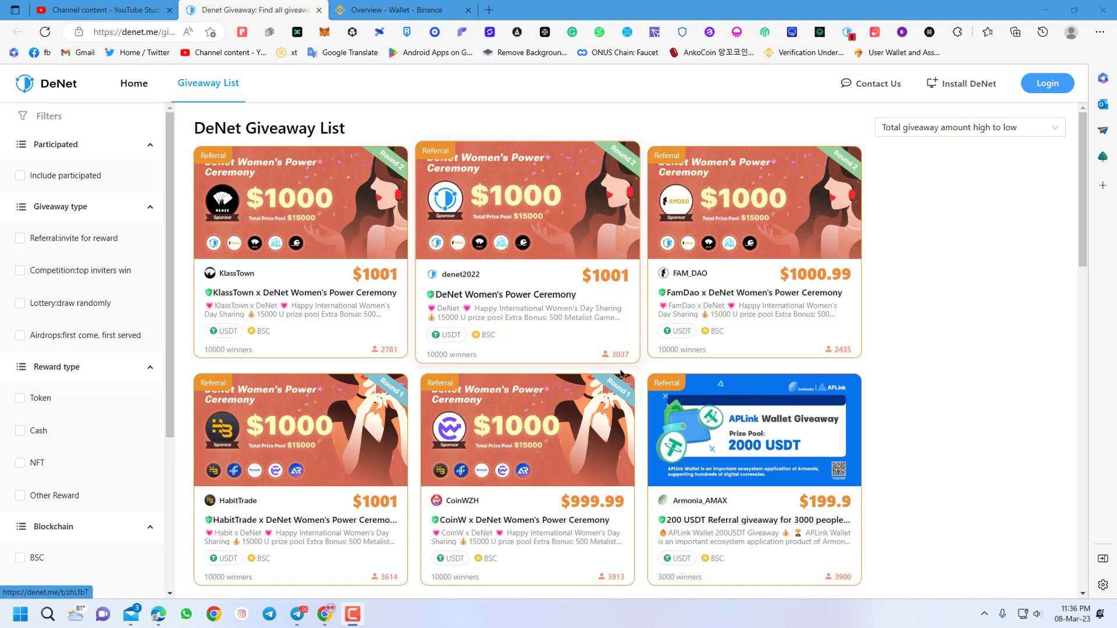
Step: Open the DeNet extension's wallet and start a USDT withdrawal on the BSC network
mouse_move(366, 614)
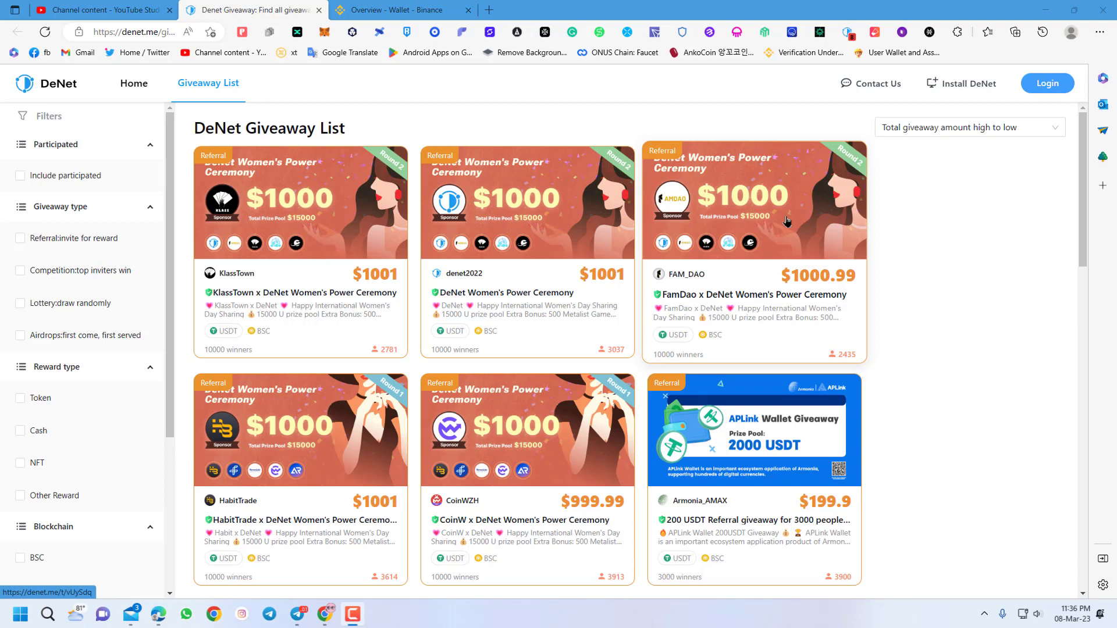
click(847, 33)
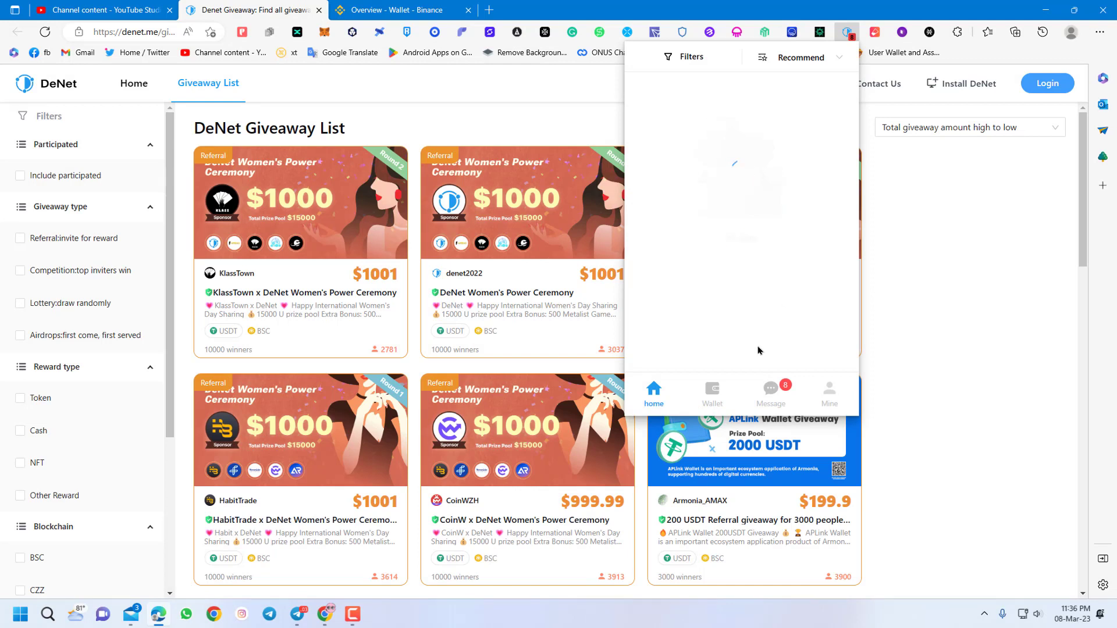
click(714, 398)
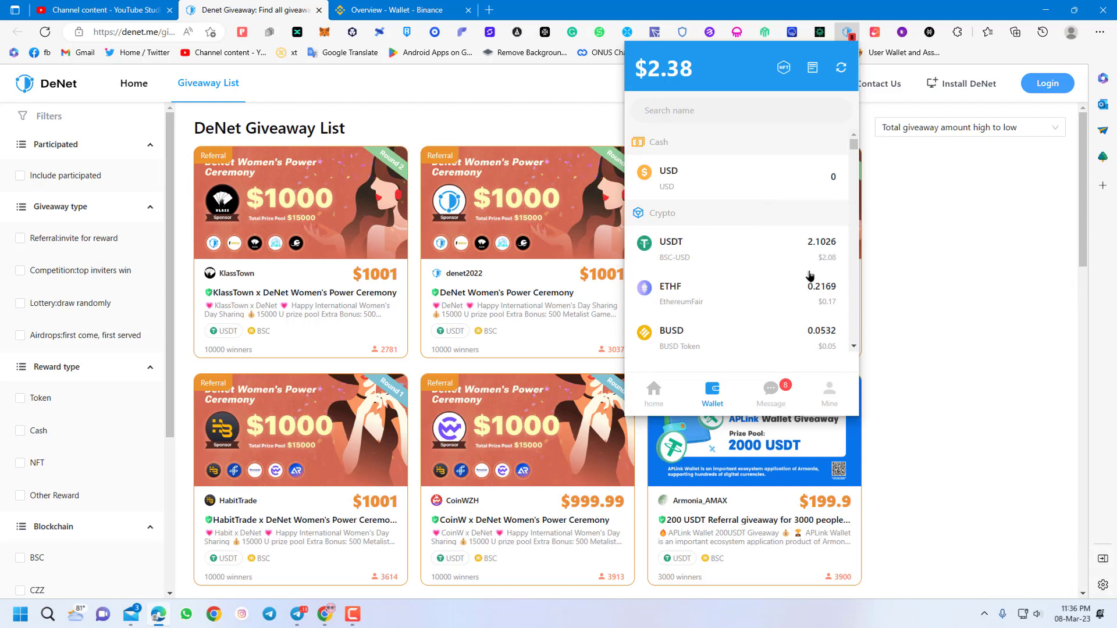
click(685, 252)
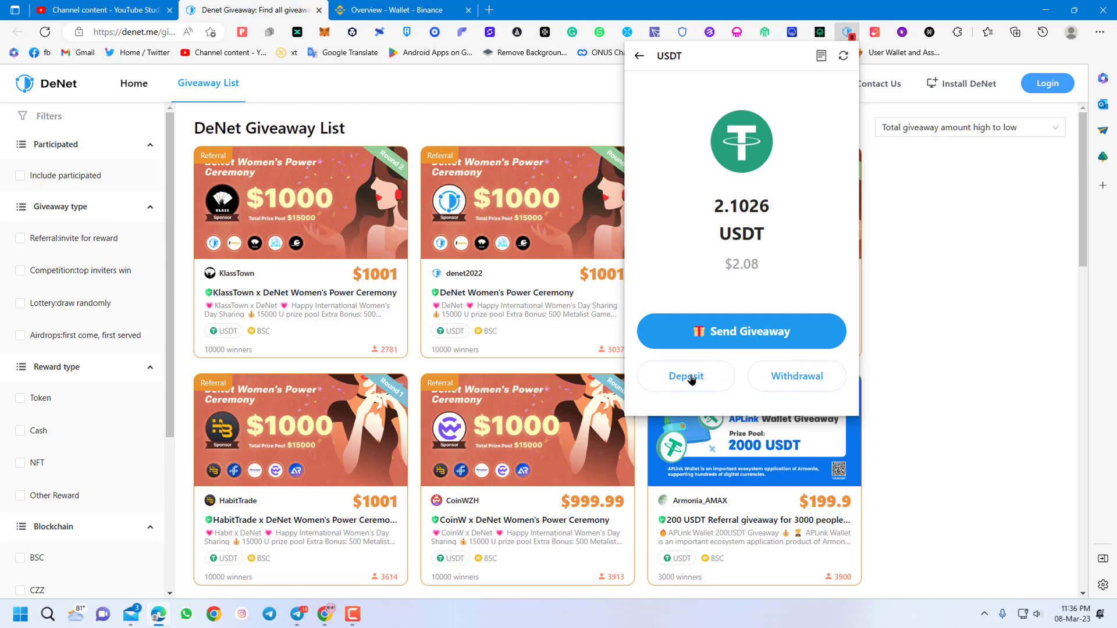
click(797, 377)
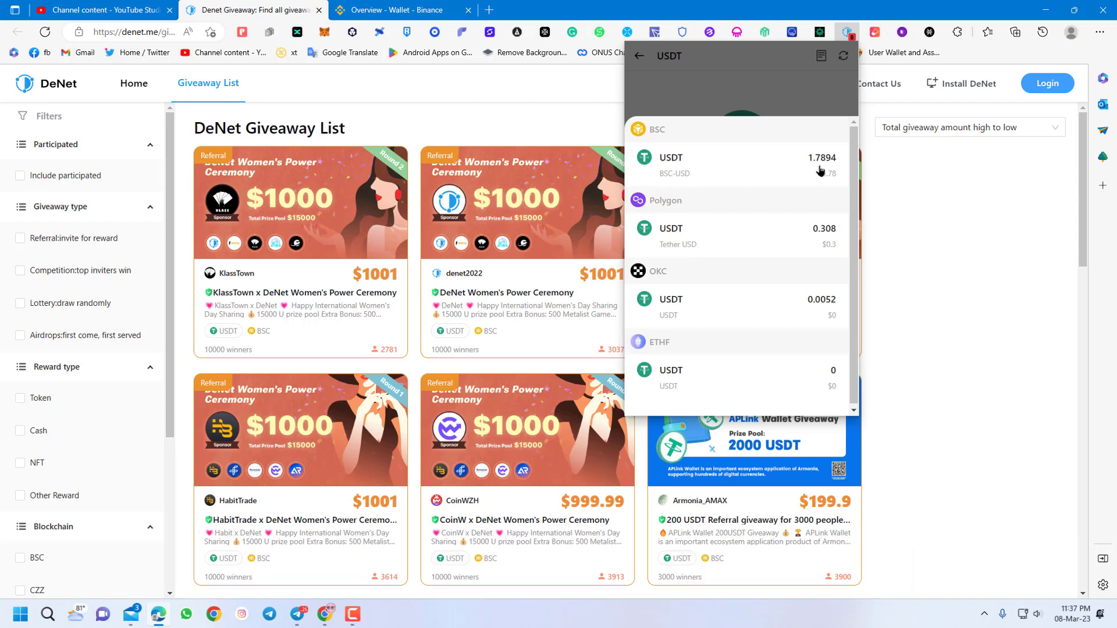
mouse_move(799, 156)
click(811, 164)
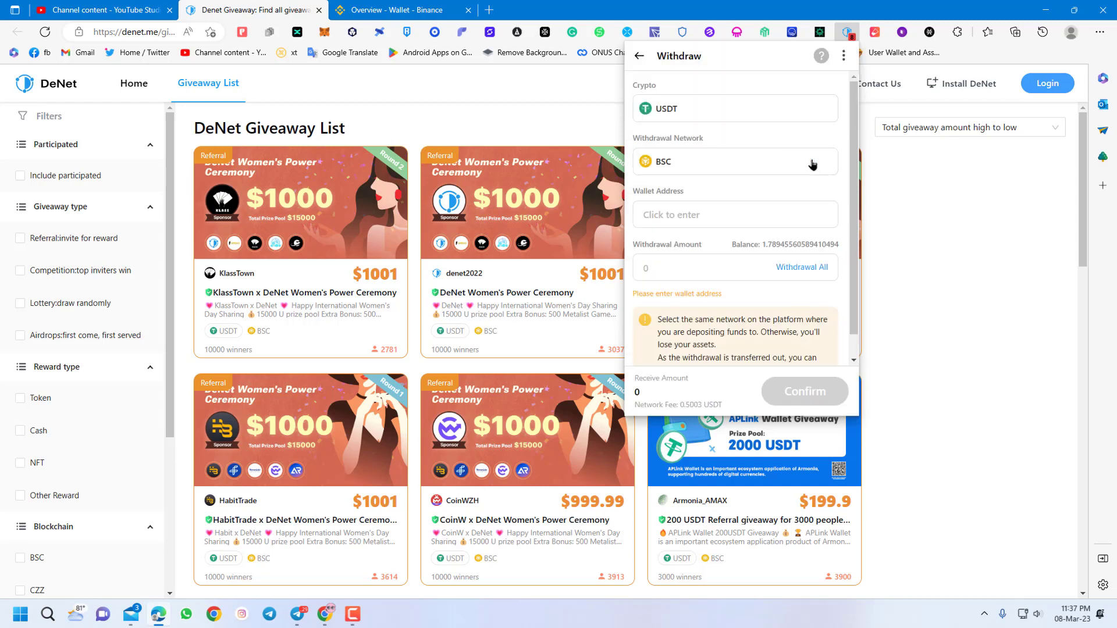
Step: Set the withdrawal amount to the full USDT balance and prepare the wallet address for entry
click(685, 216)
click(801, 269)
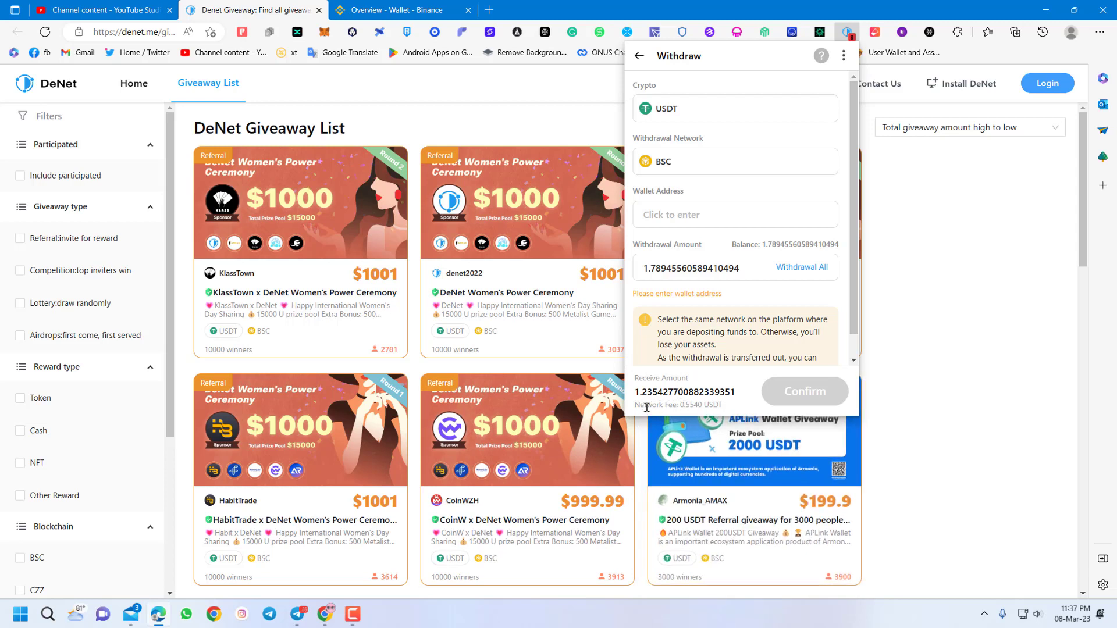
mouse_move(675, 407)
click(678, 215)
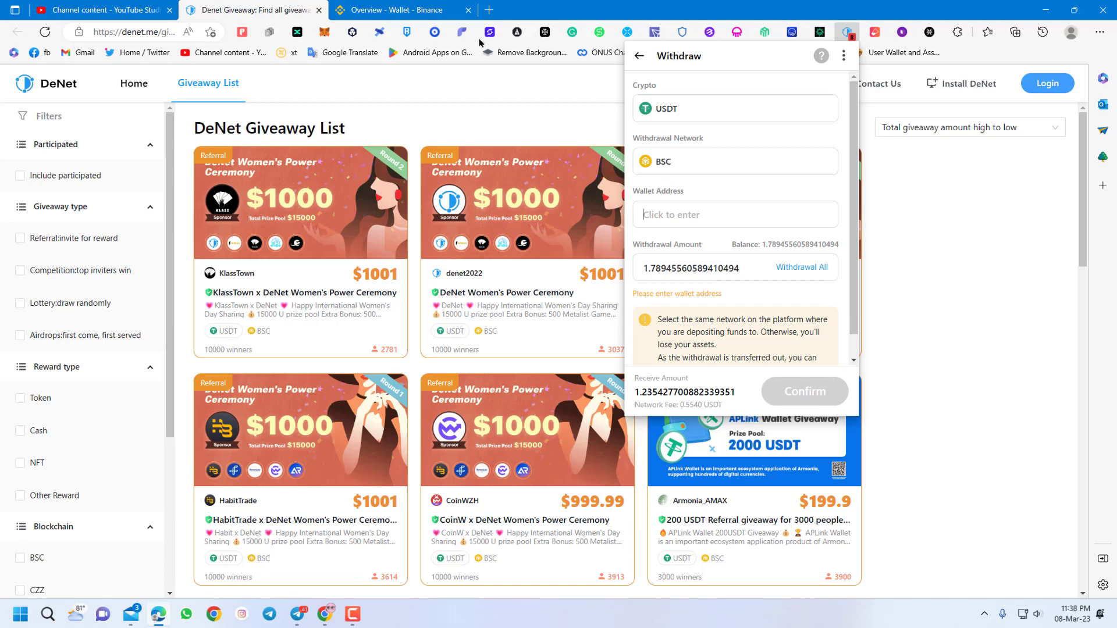
Step: Switch to Binance, dismiss the Fund Your Wallet prompt and open the crypto deposit page
click(424, 8)
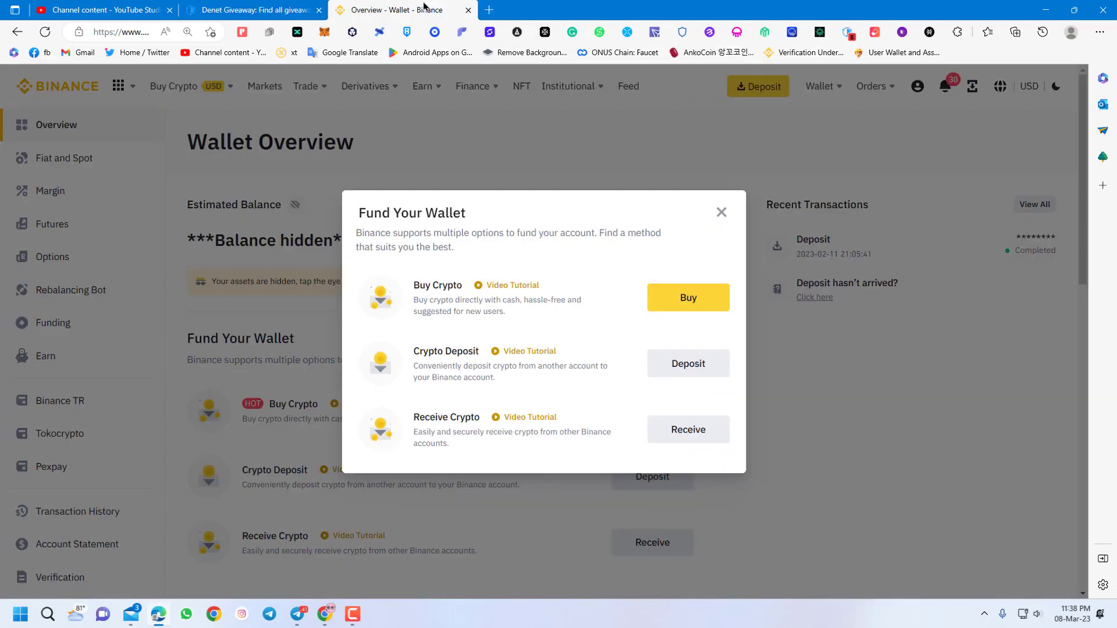
click(722, 212)
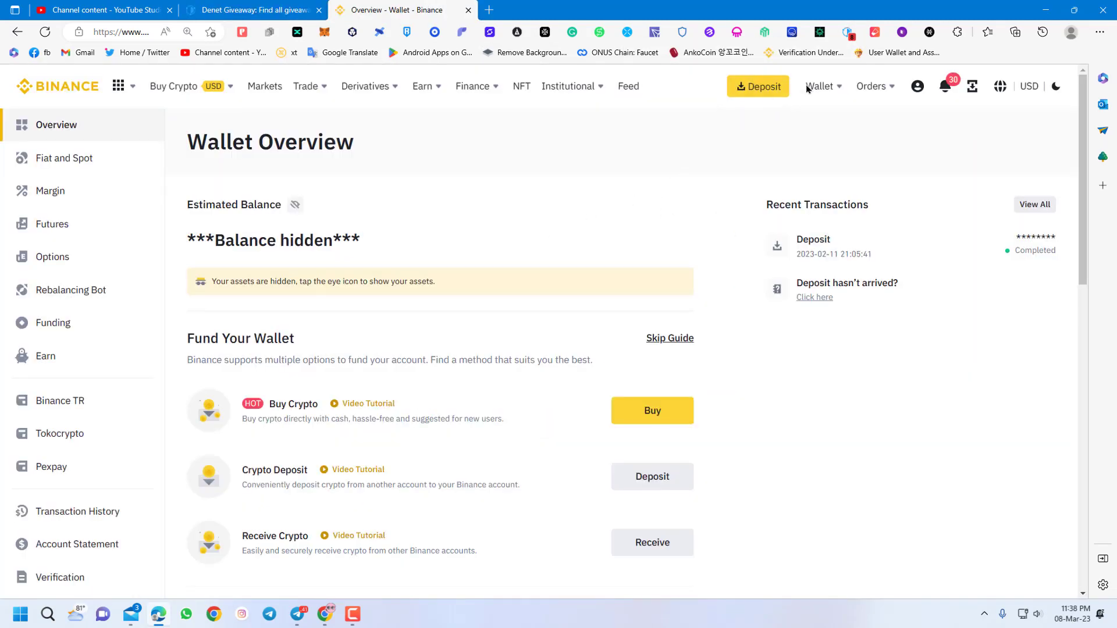
click(763, 89)
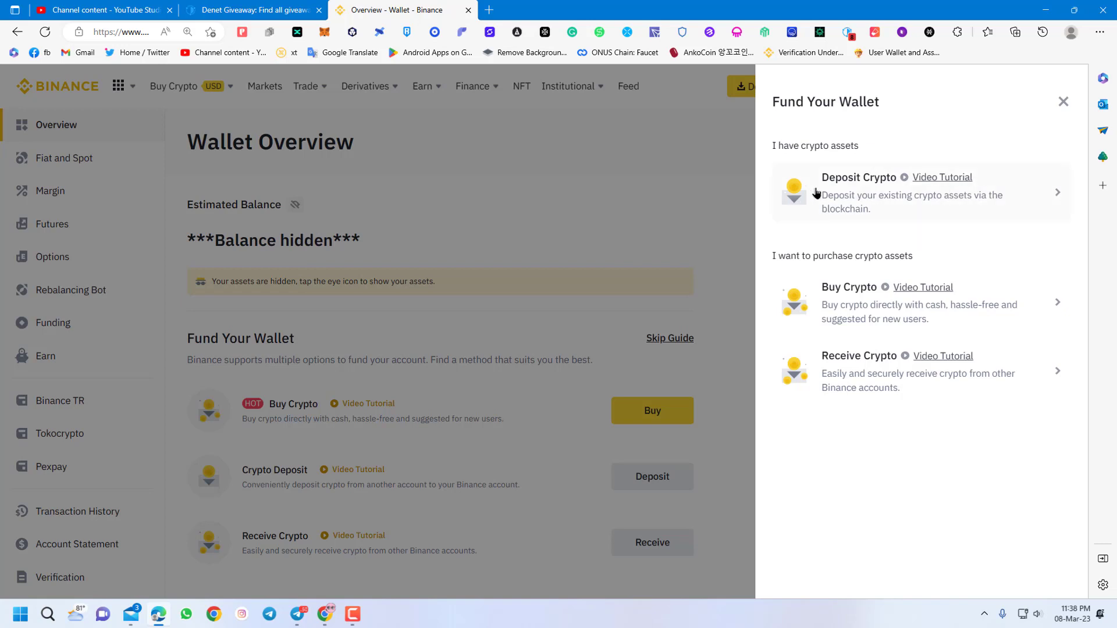
click(871, 180)
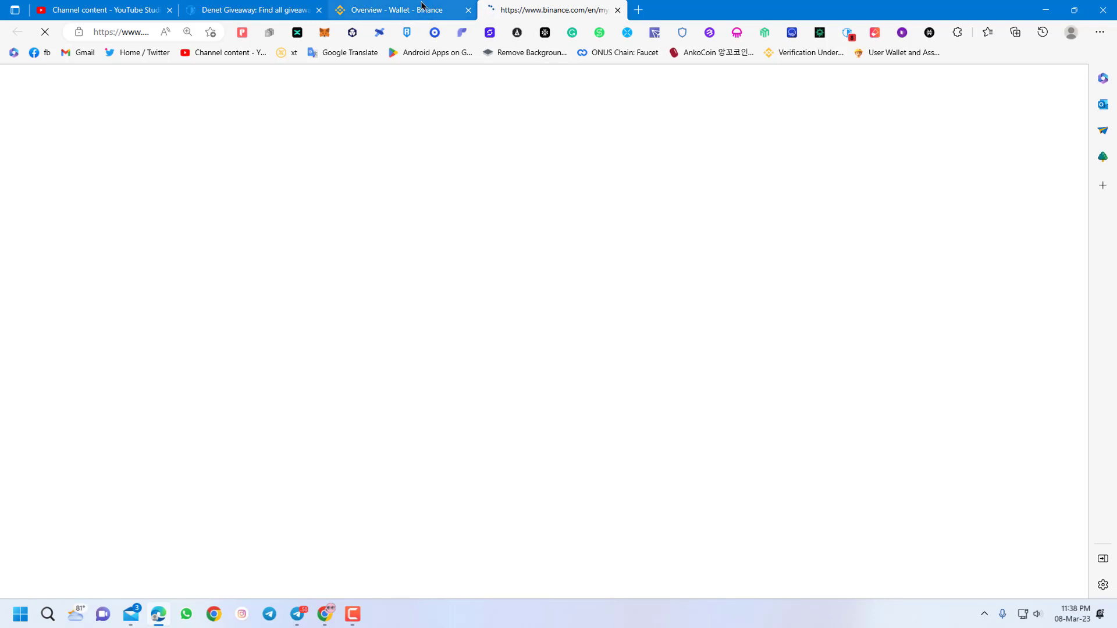
click(430, 10)
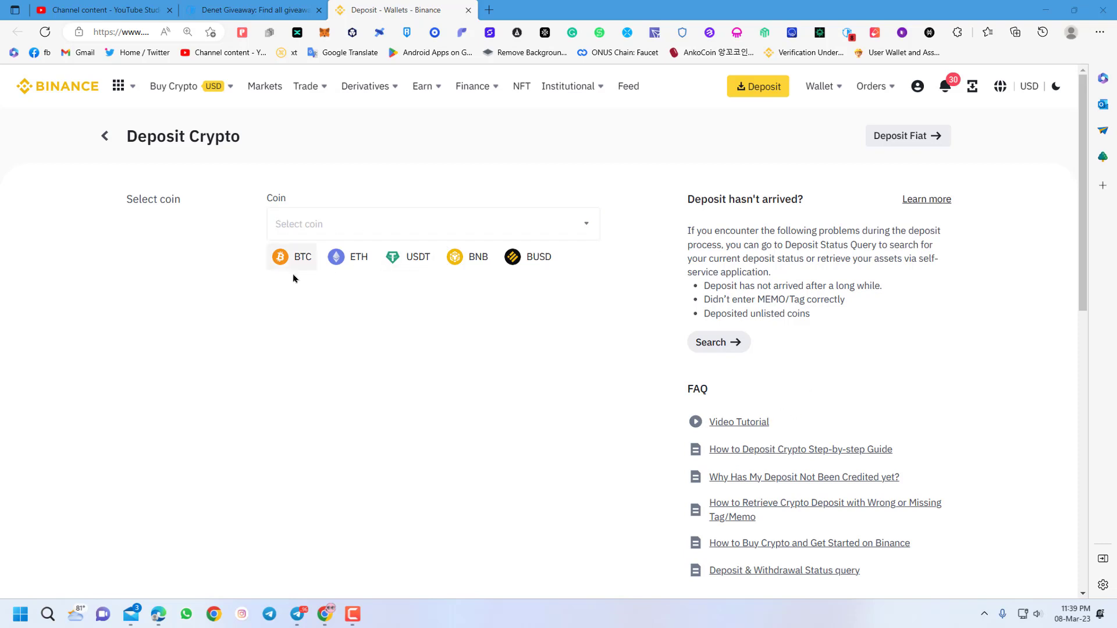
Step: Choose USDT as the deposit coin and BSC BNB Smart Chain (BEP20) as the deposit network
click(417, 261)
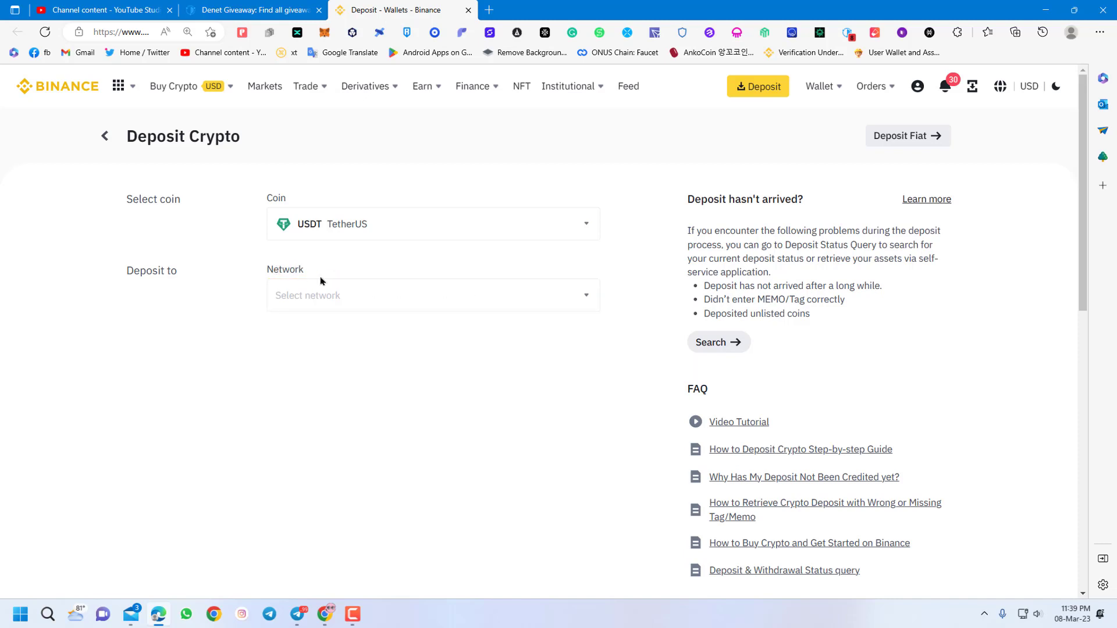
click(587, 303)
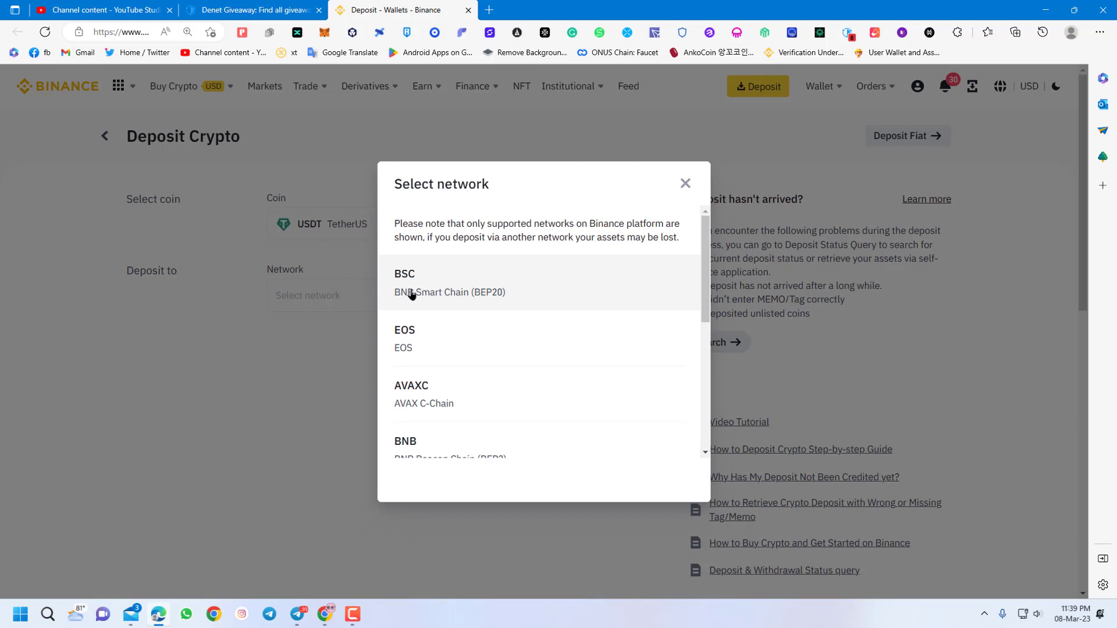
click(470, 288)
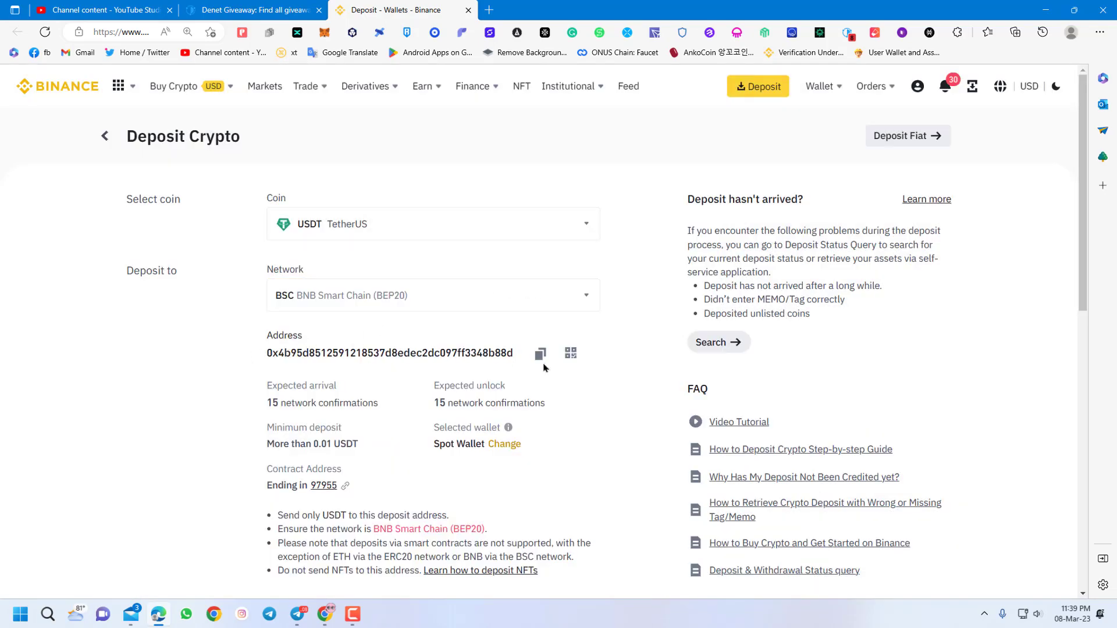
Step: Review the deposit details and copy the USDT deposit address for the BSC network
scroll(541, 354, down, 2)
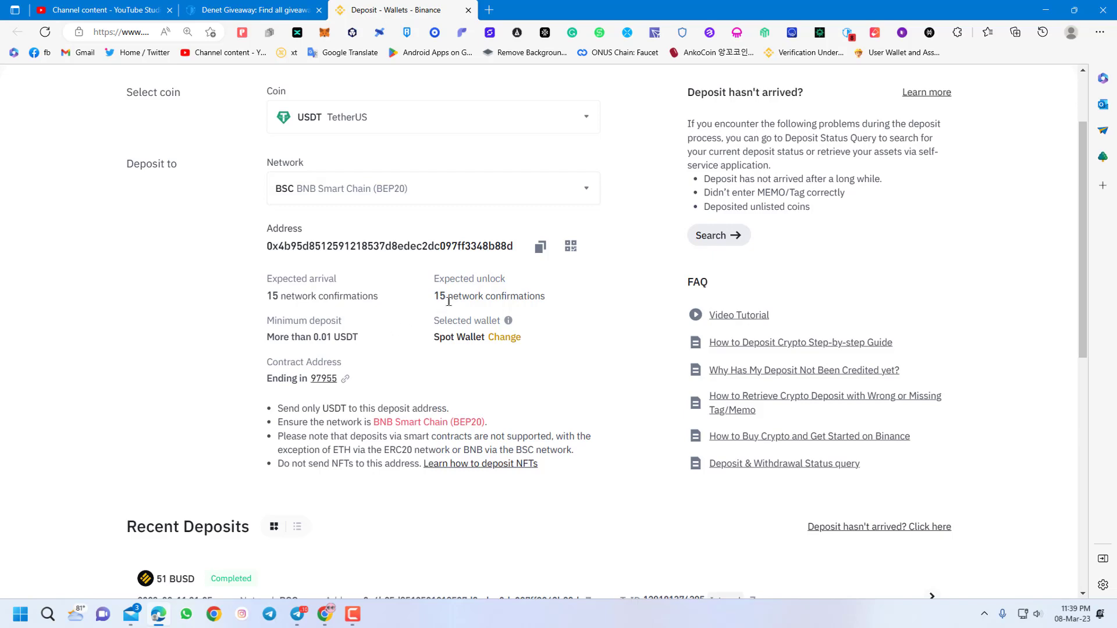
scroll(444, 299, down, 2)
scroll(307, 352, up, 3)
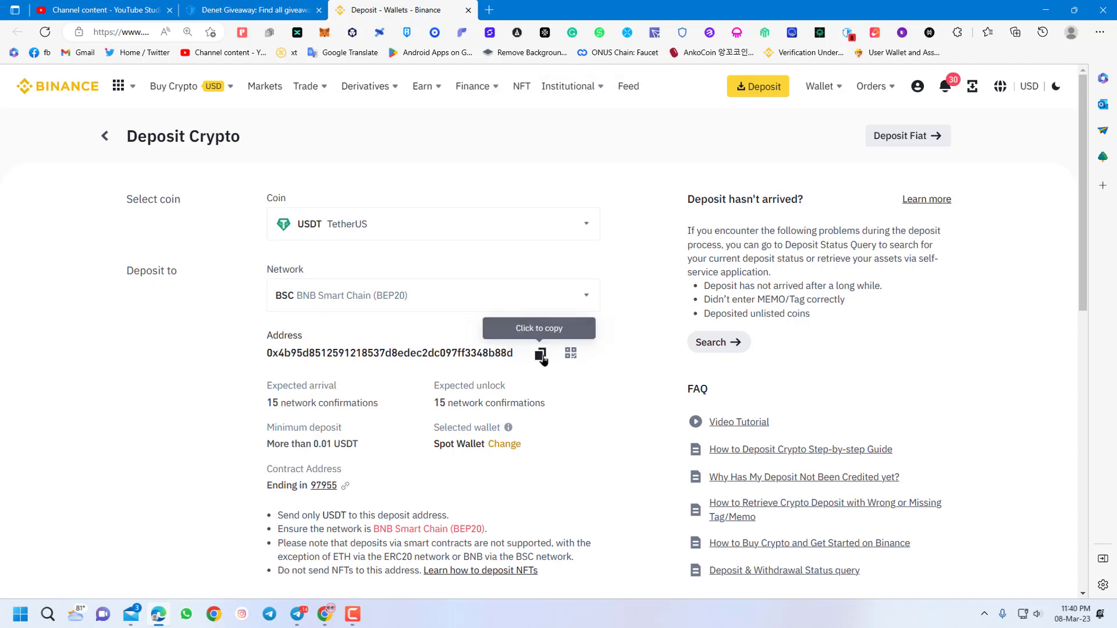
click(541, 356)
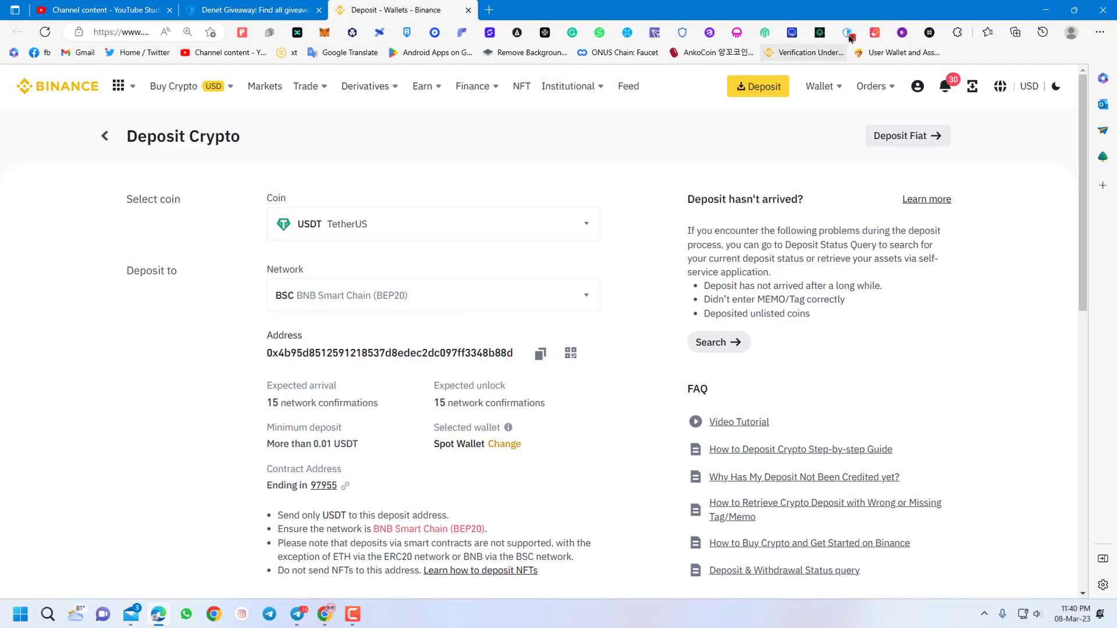
Step: Switch to the DeNet extension's wallet and open the withdrawal form for USDT on BSC
click(847, 33)
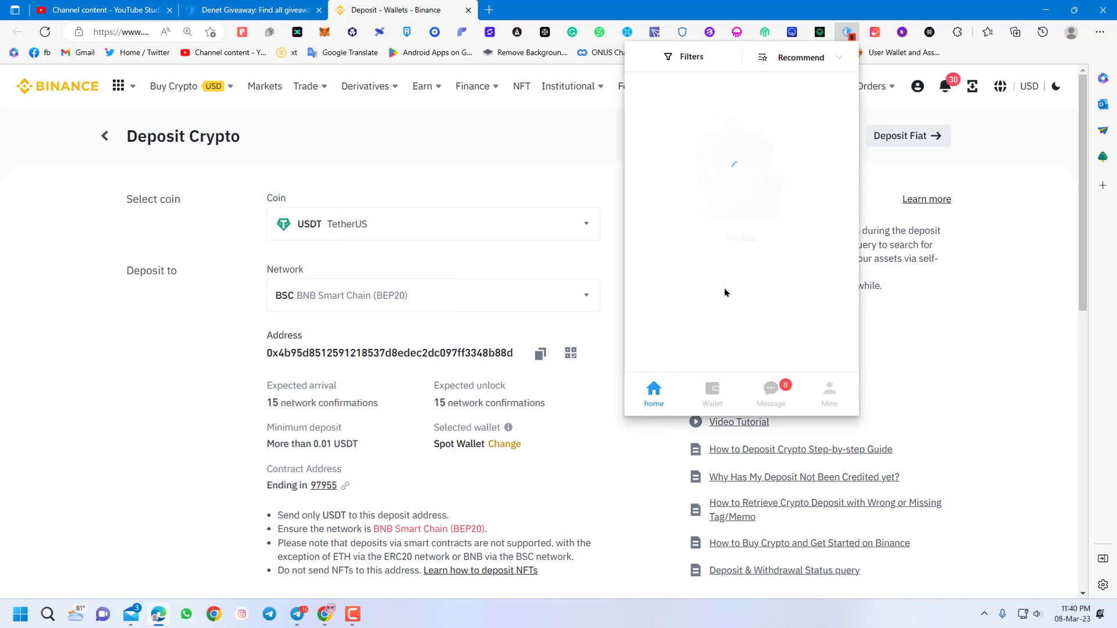
click(715, 393)
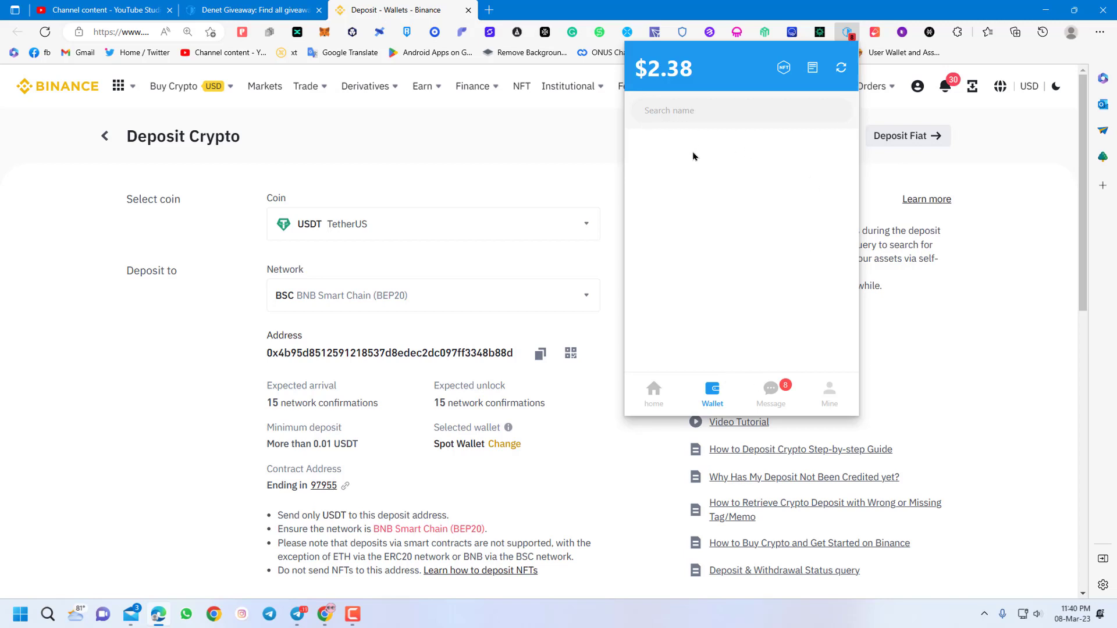
click(681, 247)
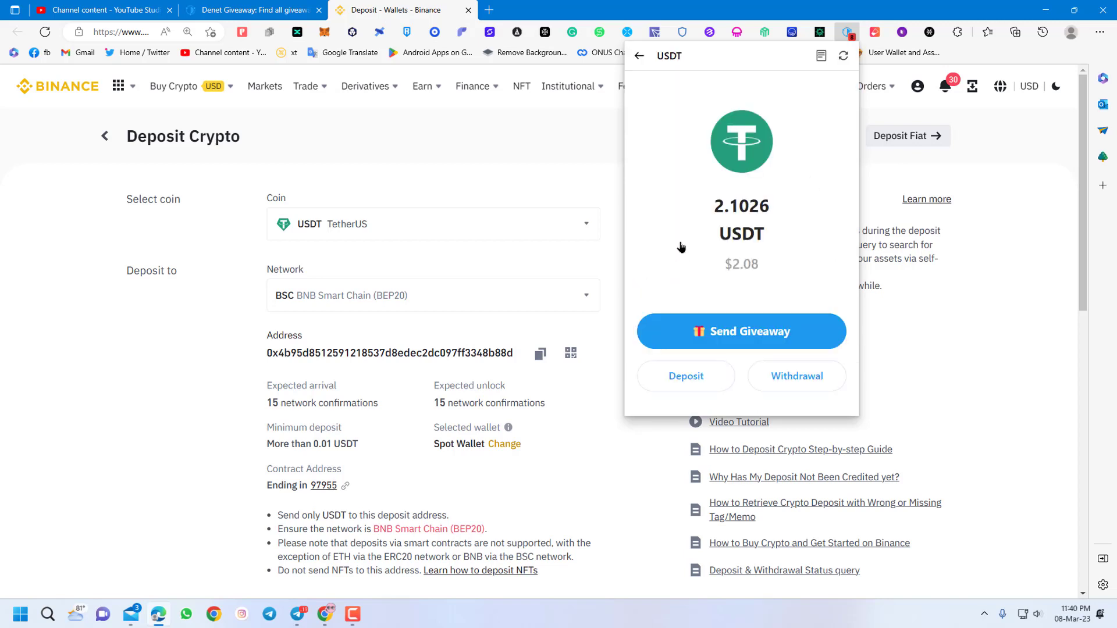
click(782, 381)
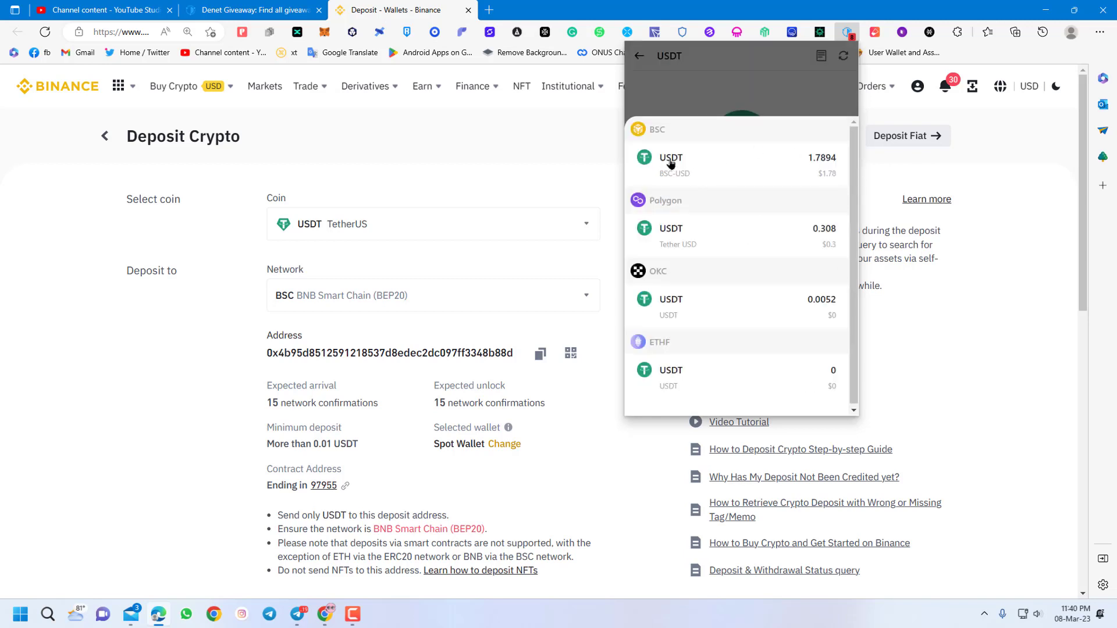
click(743, 166)
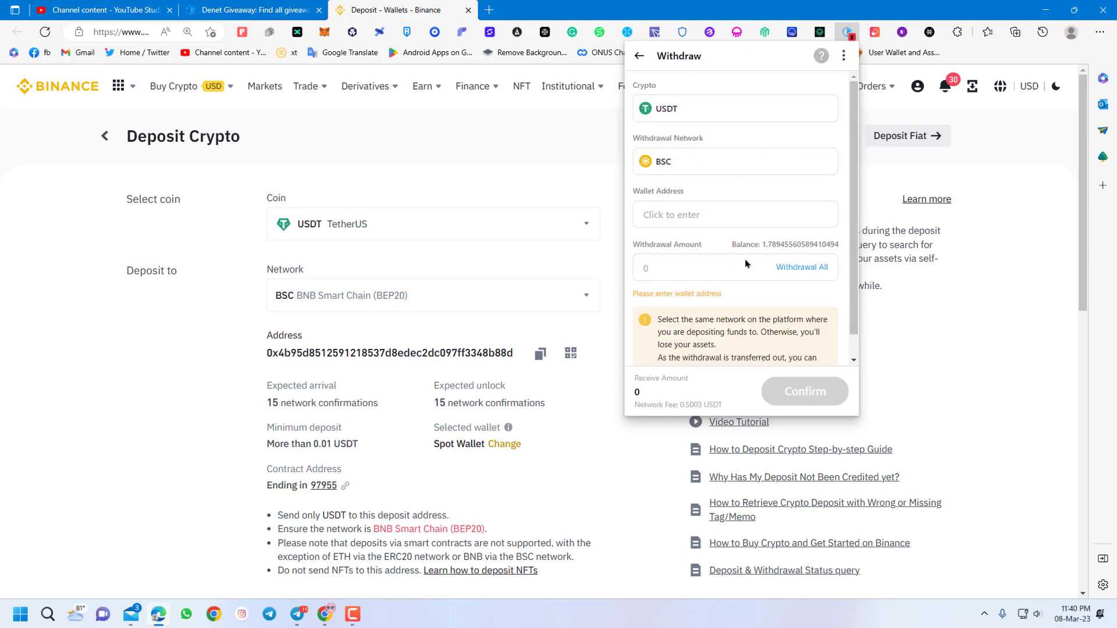
Step: Paste the copied Binance deposit address as the withdrawal wallet address and set the amount to the full USDT balance
right_click(694, 220)
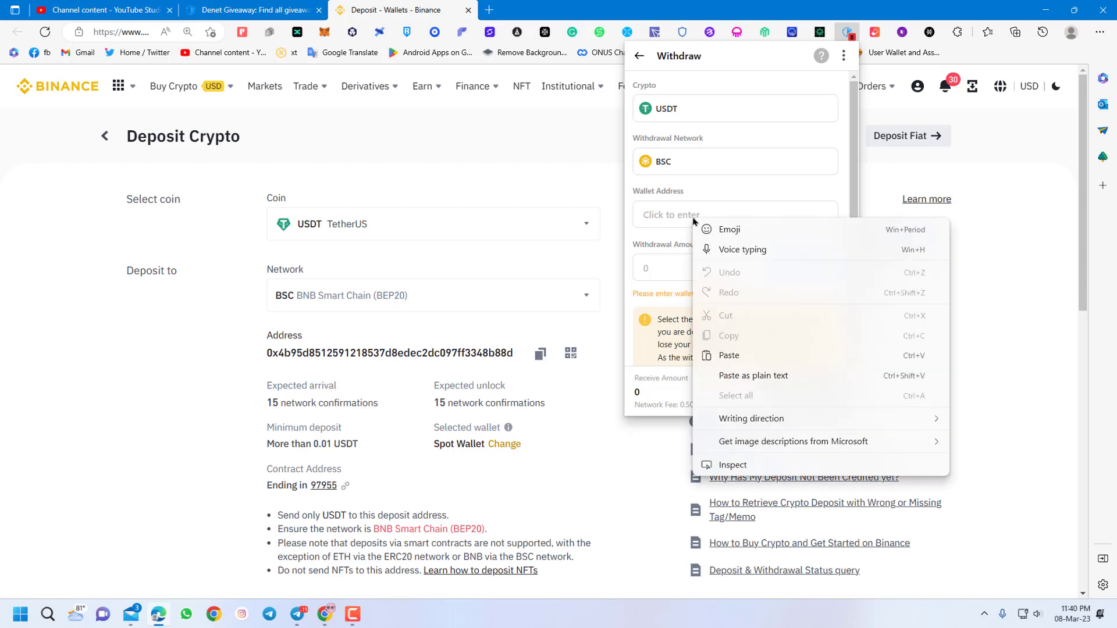
click(730, 356)
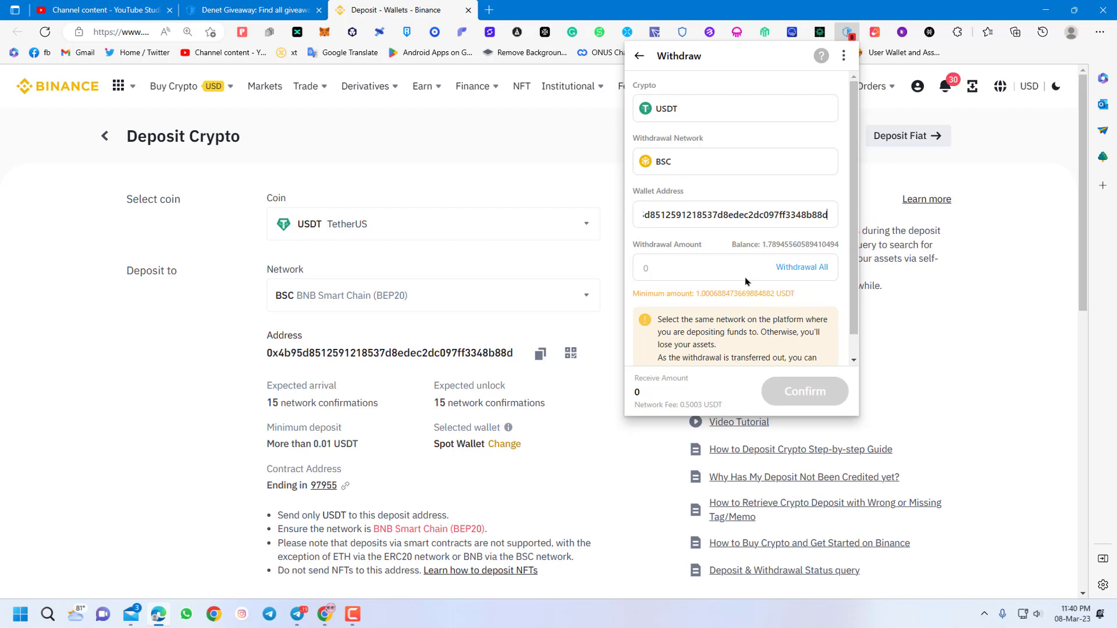
click(811, 268)
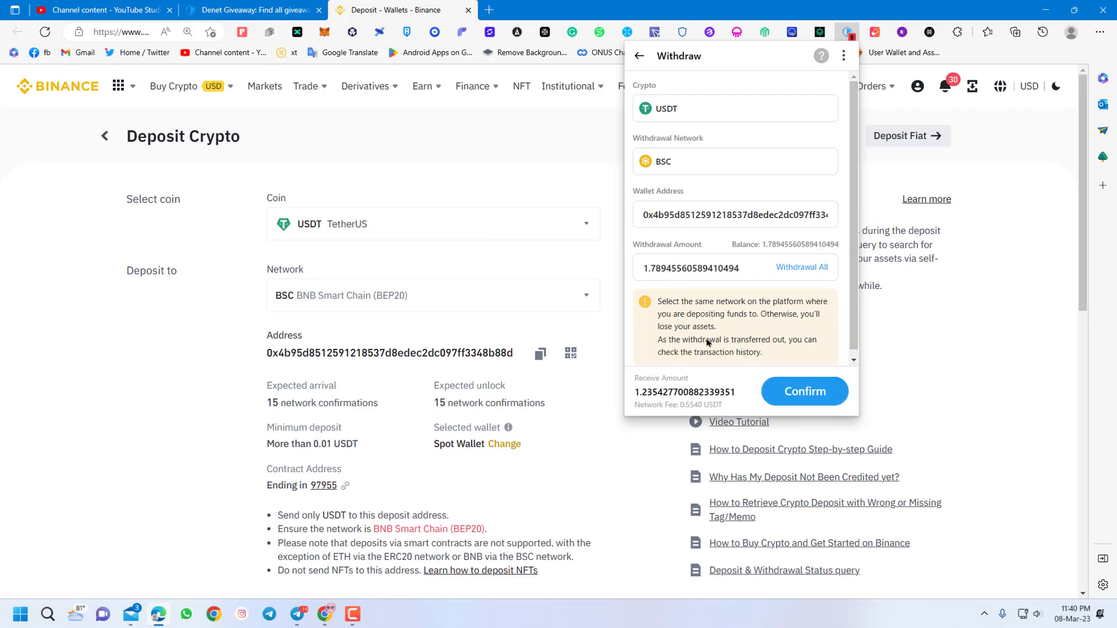
scroll(707, 344, down, 1)
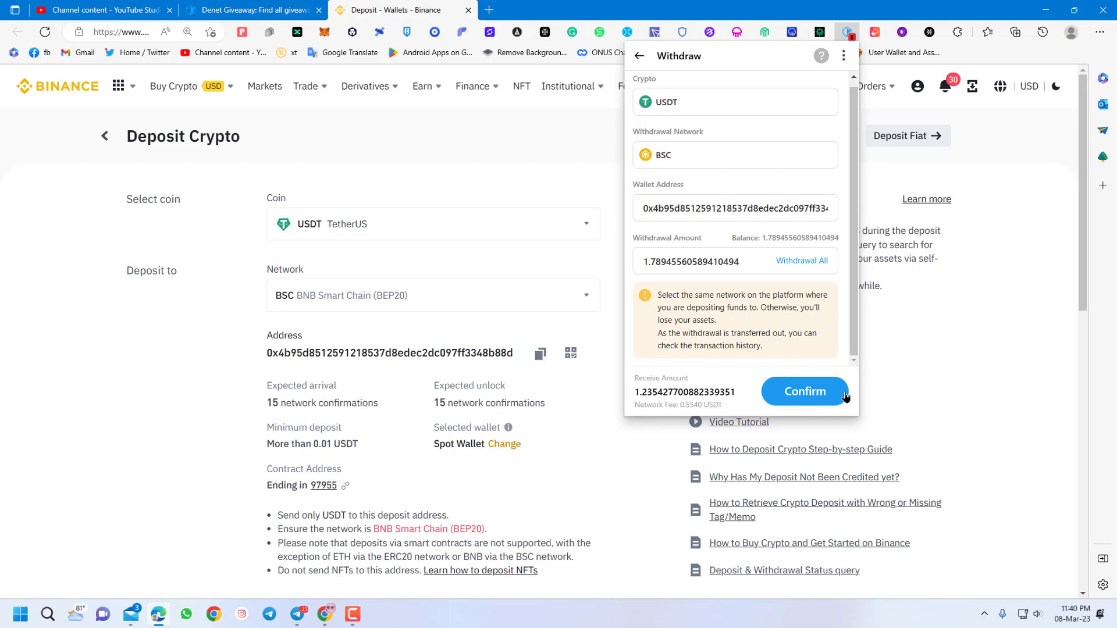
Step: Submit the USDT withdrawal, acknowledge the risk warning, confirm the order and close the processing screen
click(809, 391)
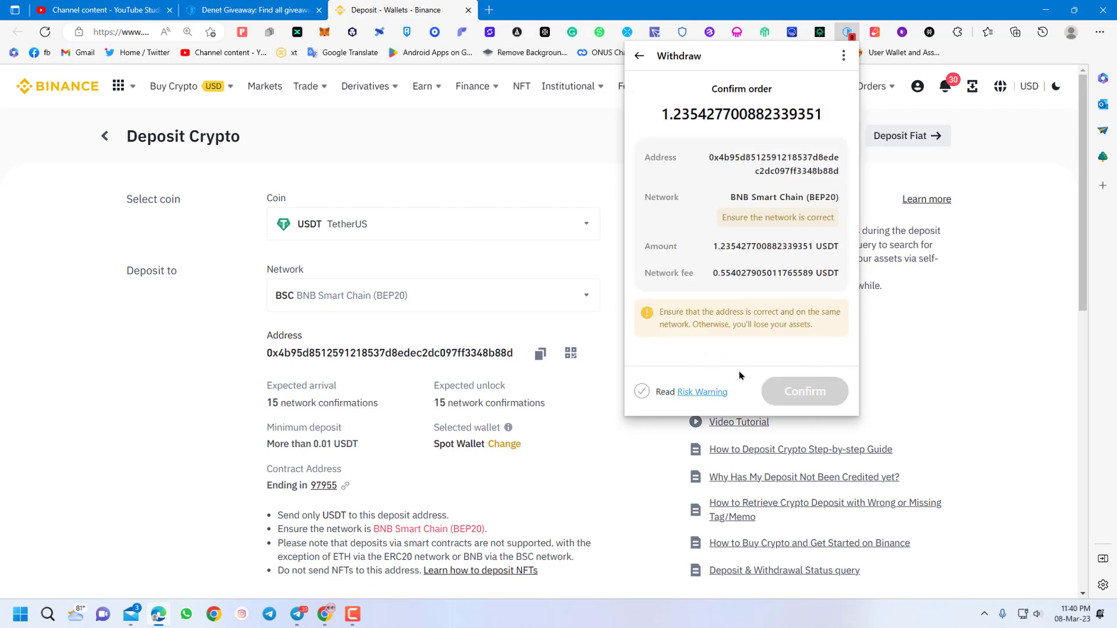
click(642, 393)
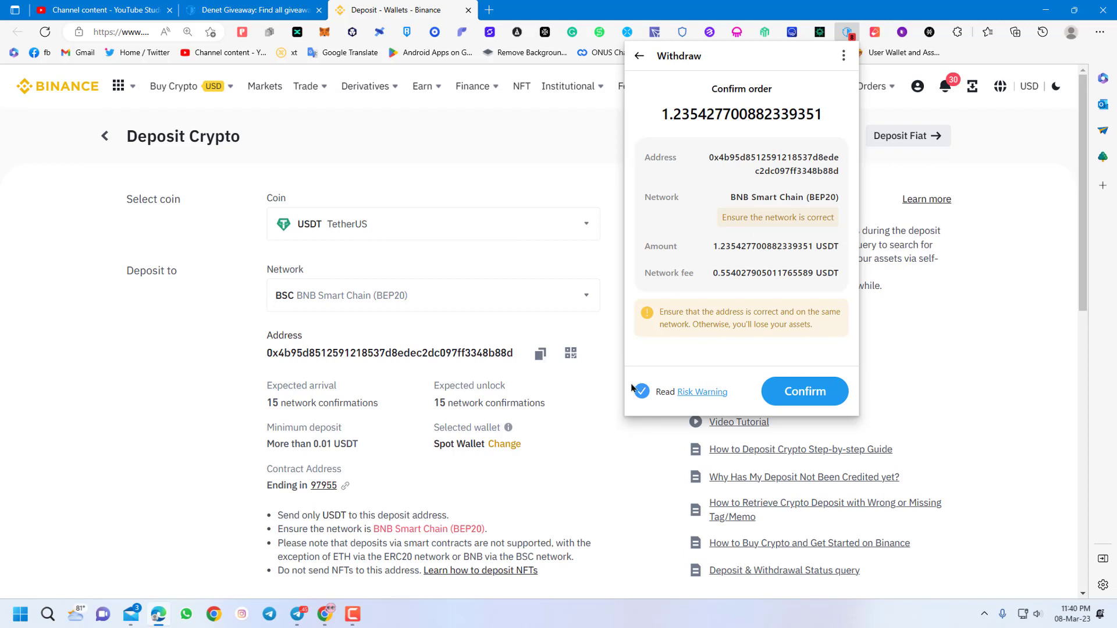
click(811, 390)
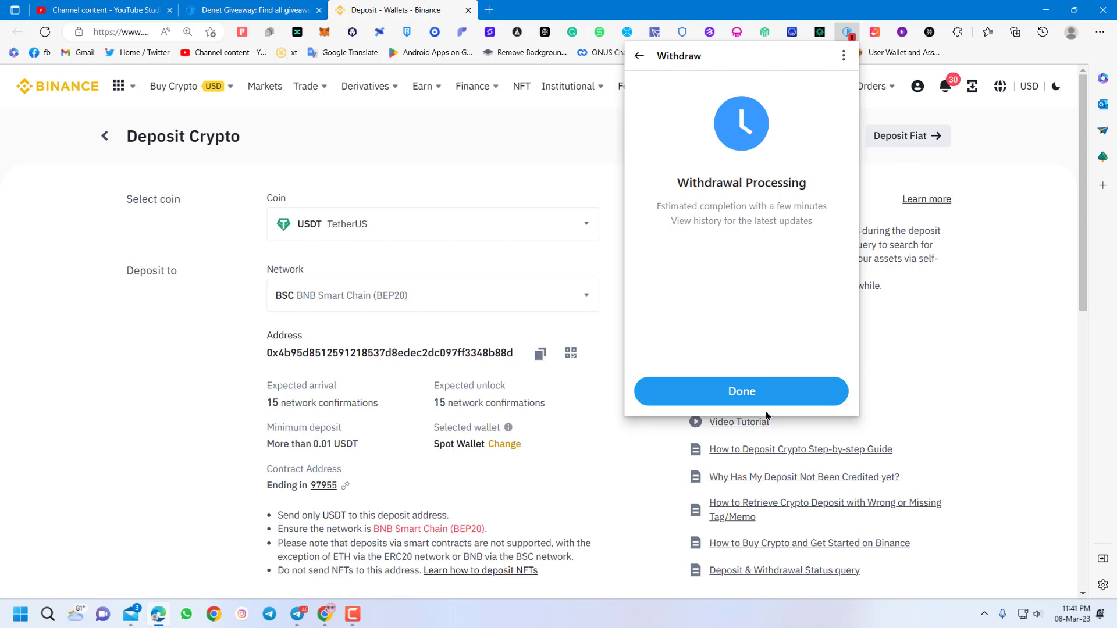
click(746, 391)
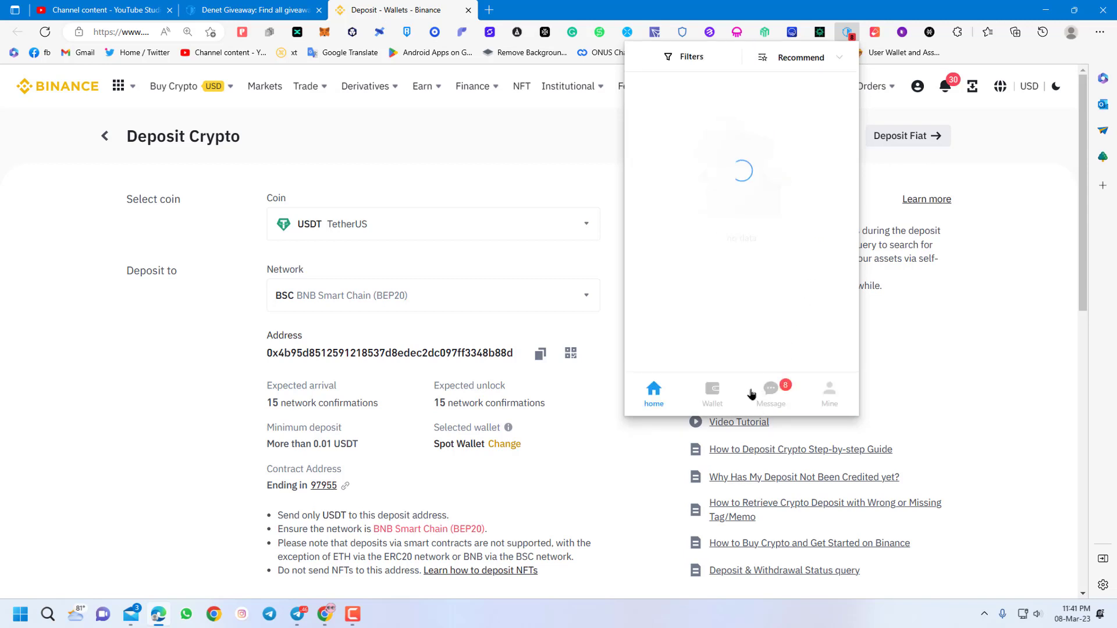
Step: Check the DeNet wallet's transaction history for the withdrawal and the Binance notifications for the deposit
click(720, 392)
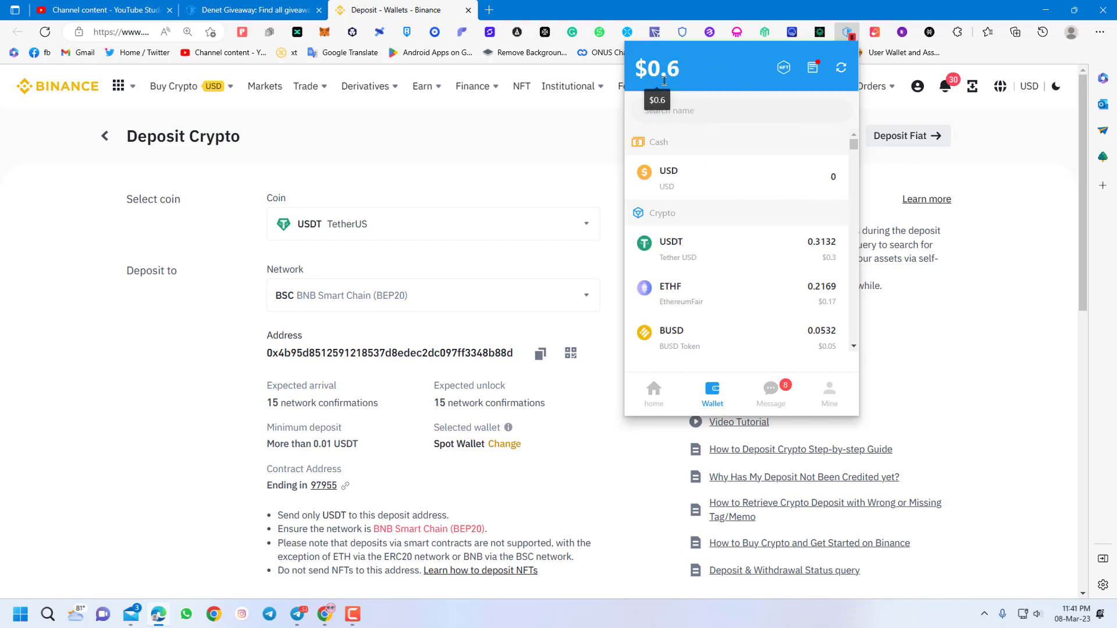
click(813, 68)
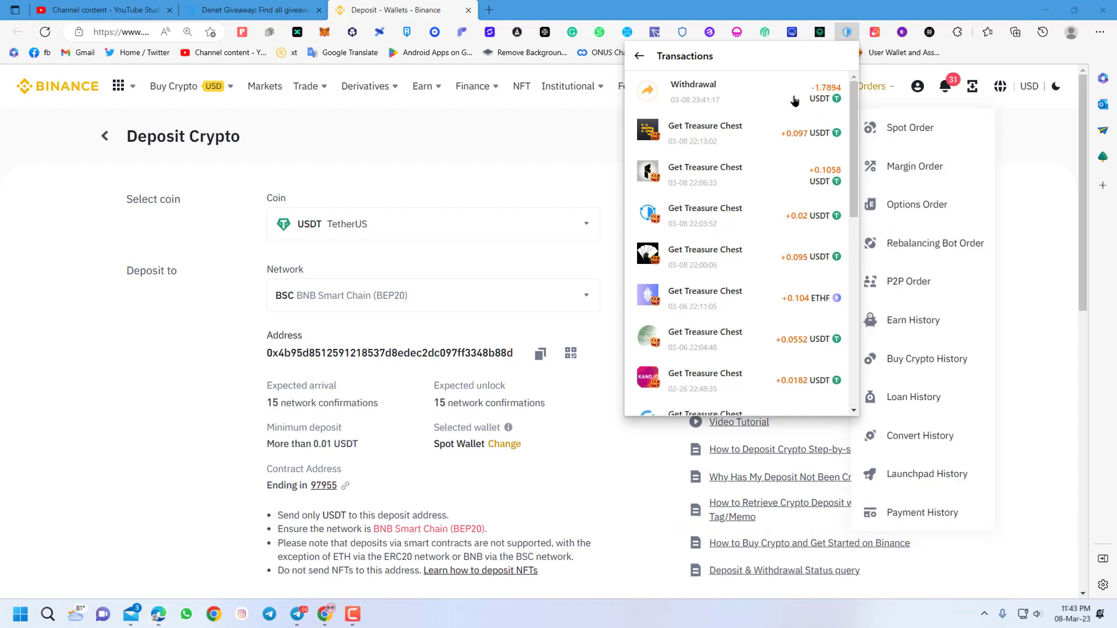
mouse_move(827, 95)
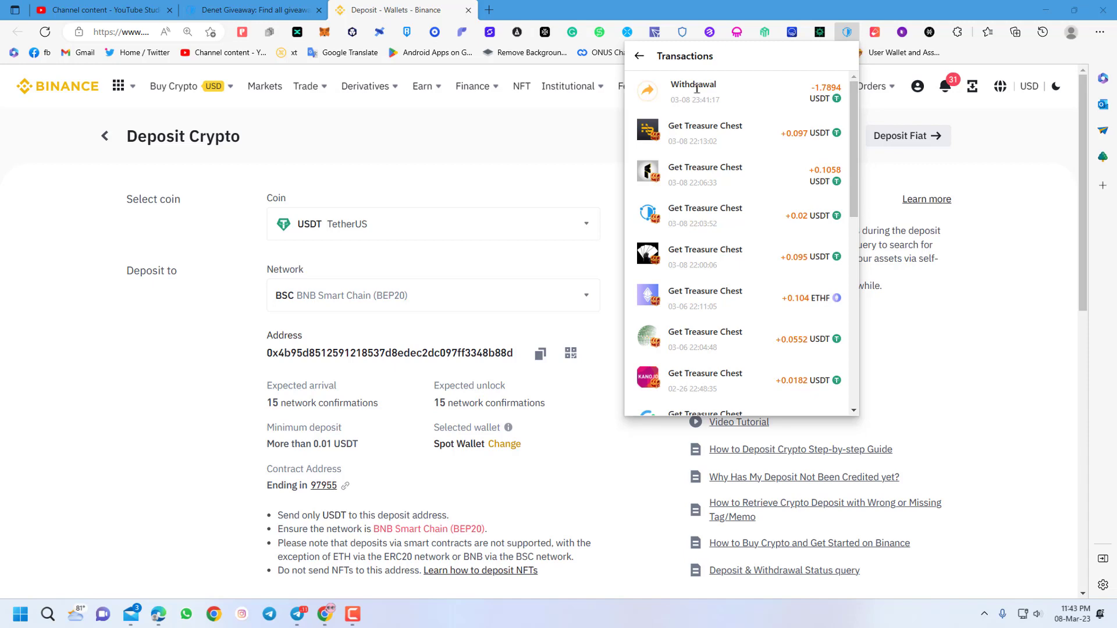
click(538, 153)
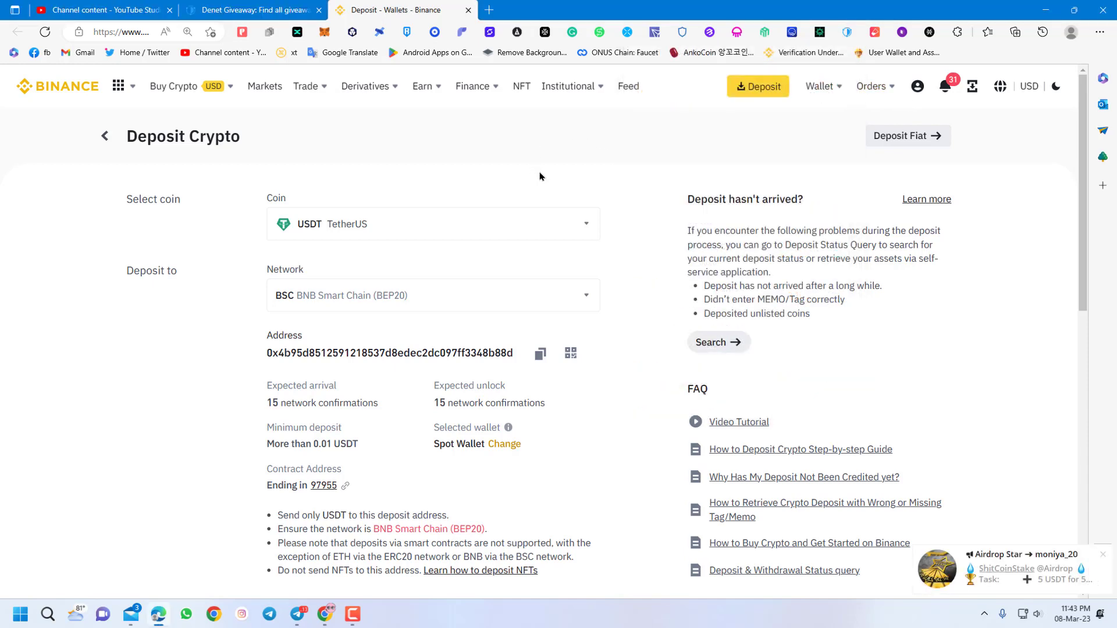
mouse_move(944, 89)
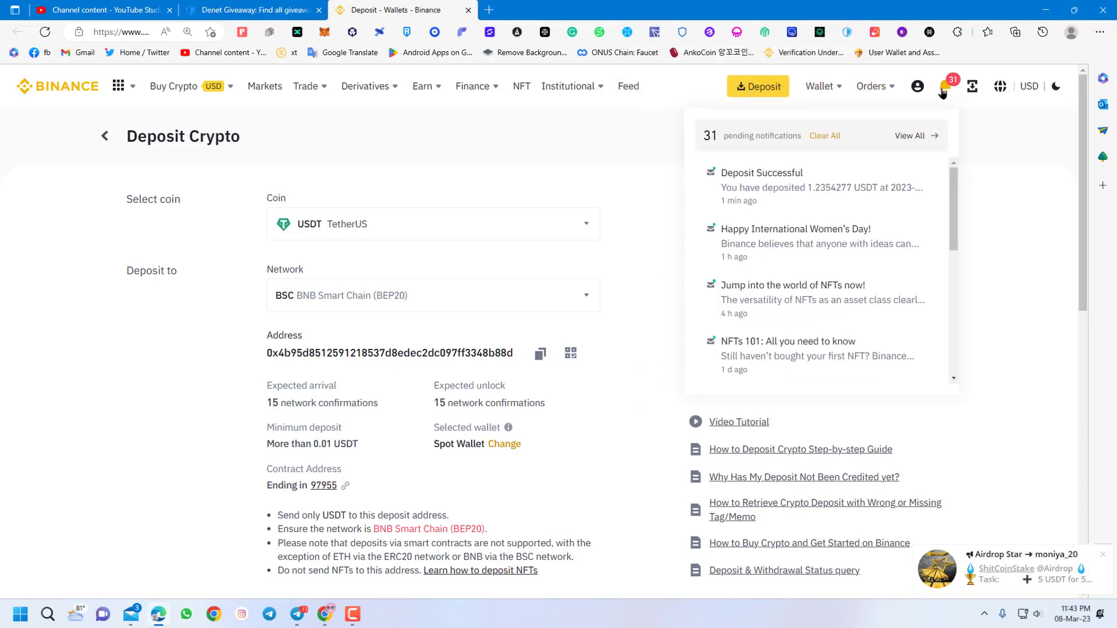